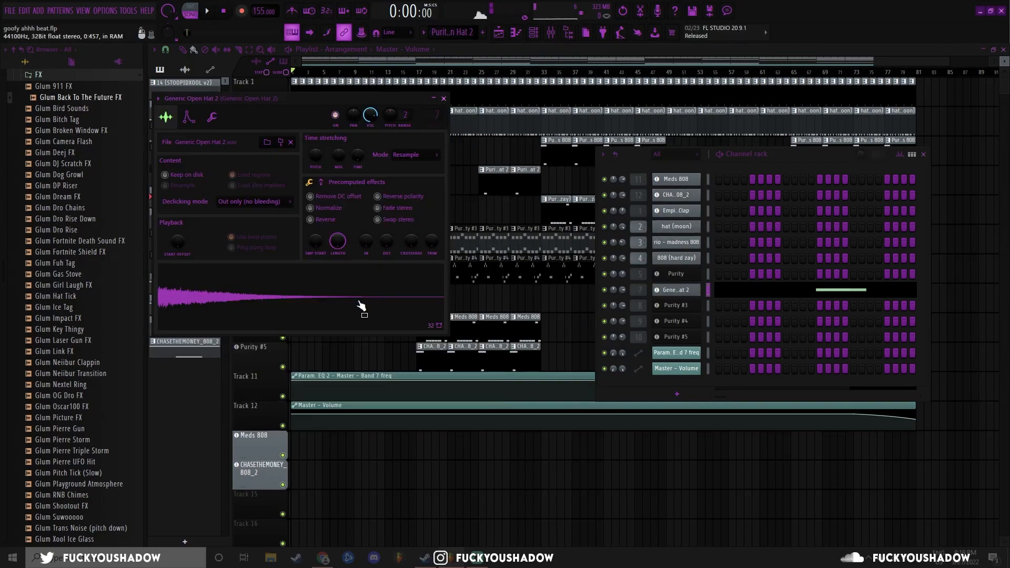
Close the Generic Open Hat 2 sampler and audition the Pizzicato Strings preset of Purity #3 on its keyboard.
{"action": "left_click", "coordinate": [444, 98]}
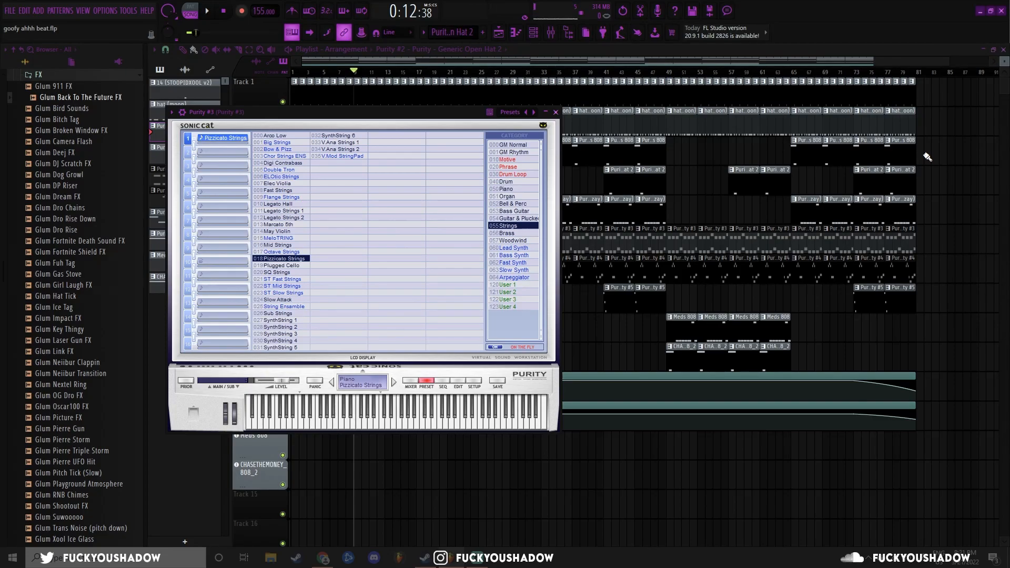
{"action": "left_click", "coordinate": [391, 424]}
{"action": "left_click", "coordinate": [377, 424]}
{"action": "left_click", "coordinate": [336, 421]}
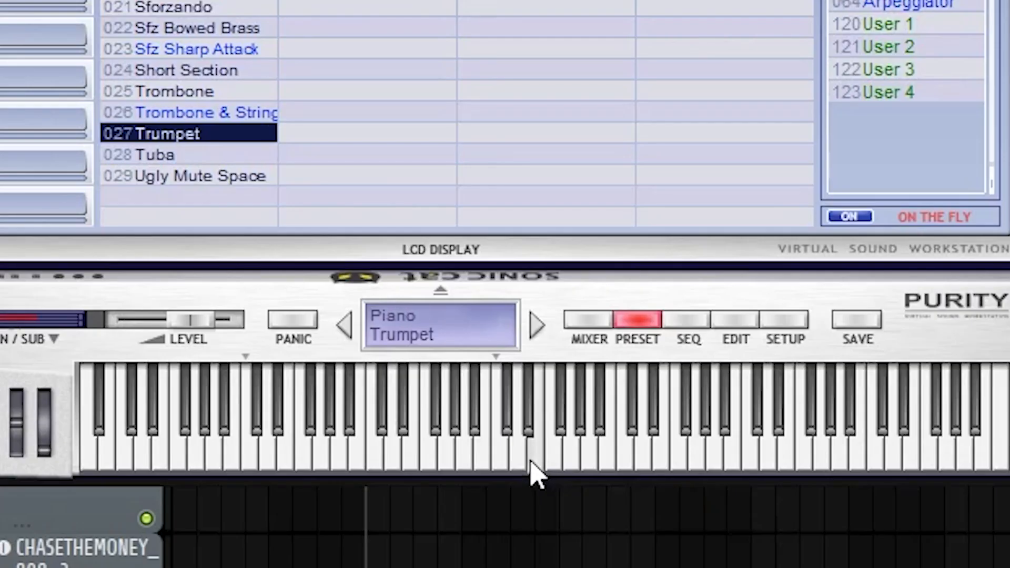
Audition the Trumpet preset in Purity by playing several notes on its keyboard.
{"action": "left_click_drag", "start_coordinate": [406, 436], "coordinate": [374, 431]}
{"action": "left_click_drag", "start_coordinate": [432, 453], "coordinate": [398, 459]}
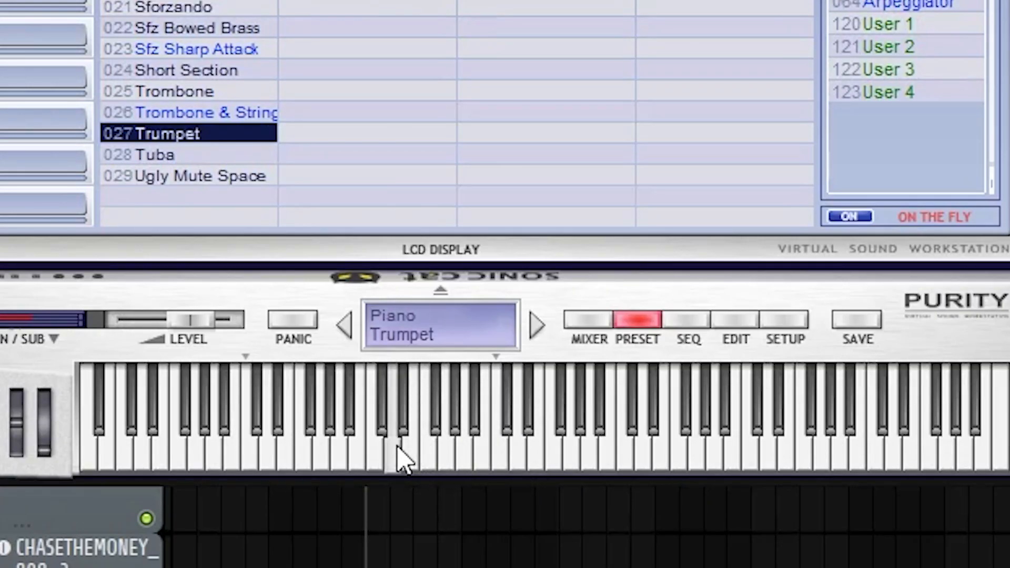
{"action": "left_click_drag", "start_coordinate": [399, 458], "coordinate": [400, 458]}
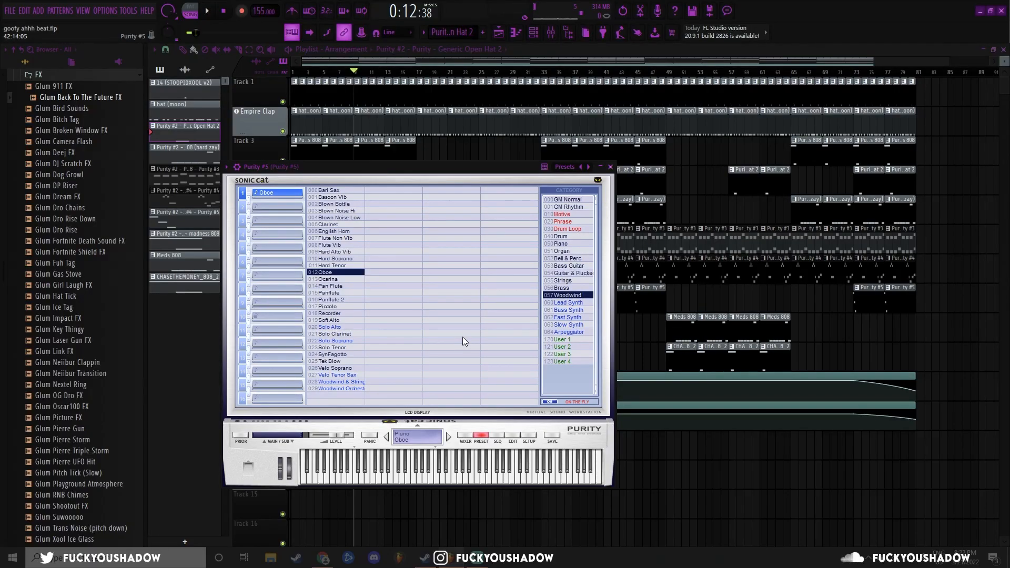
Audition the Oboe preset of Purity #5 on its keyboard and close the channel rack.
{"action": "left_click_drag", "start_coordinate": [456, 477], "coordinate": [417, 475]}
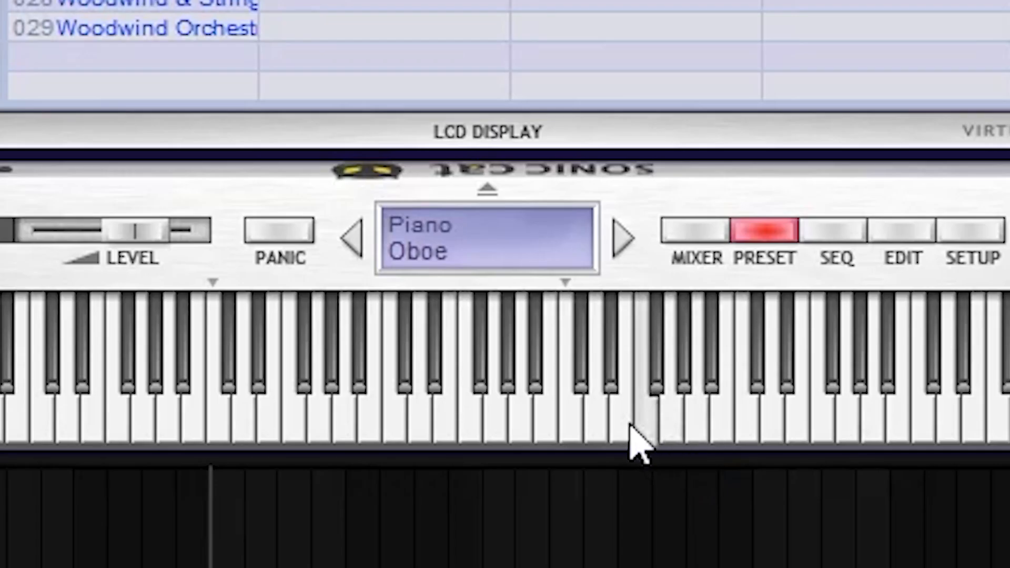
{"action": "left_click_drag", "start_coordinate": [491, 404], "coordinate": [424, 412]}
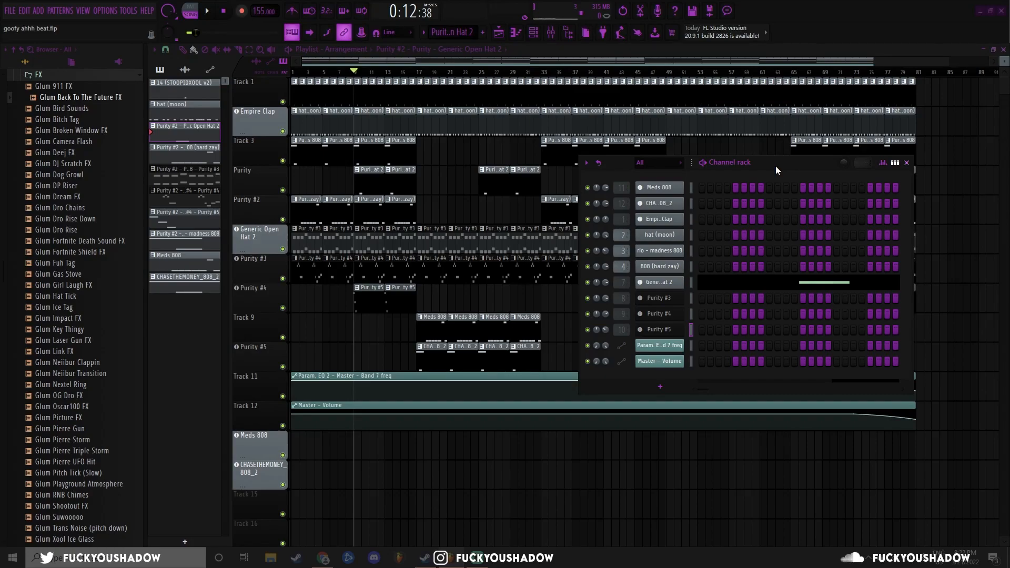
{"action": "left_click", "coordinate": [906, 163]}
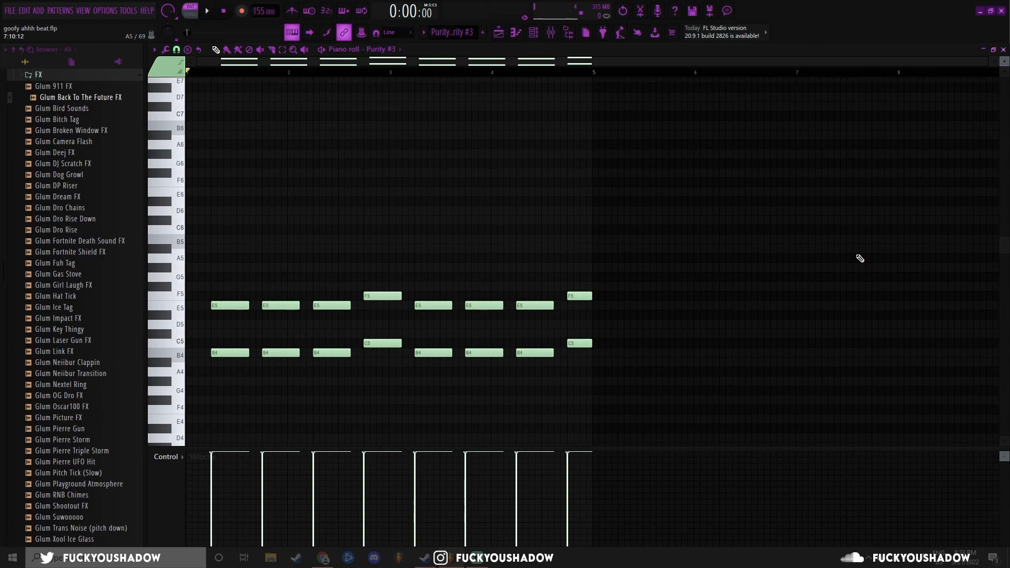
Play back the Purity #3 pattern in the piano roll and examine the spacing between its upper and lower notes.
{"action": "key", "text": "space"}
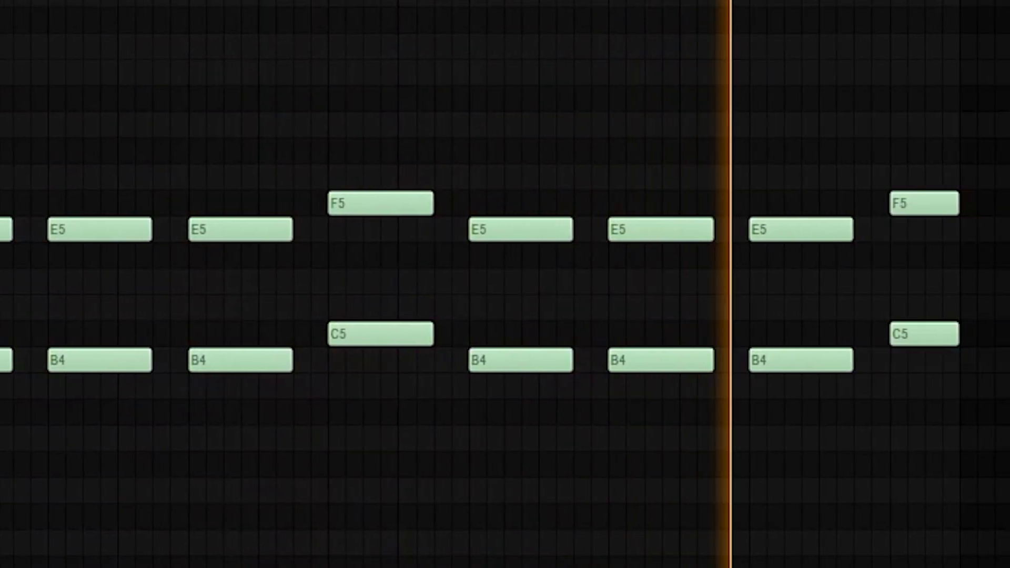
{"action": "key", "text": "space"}
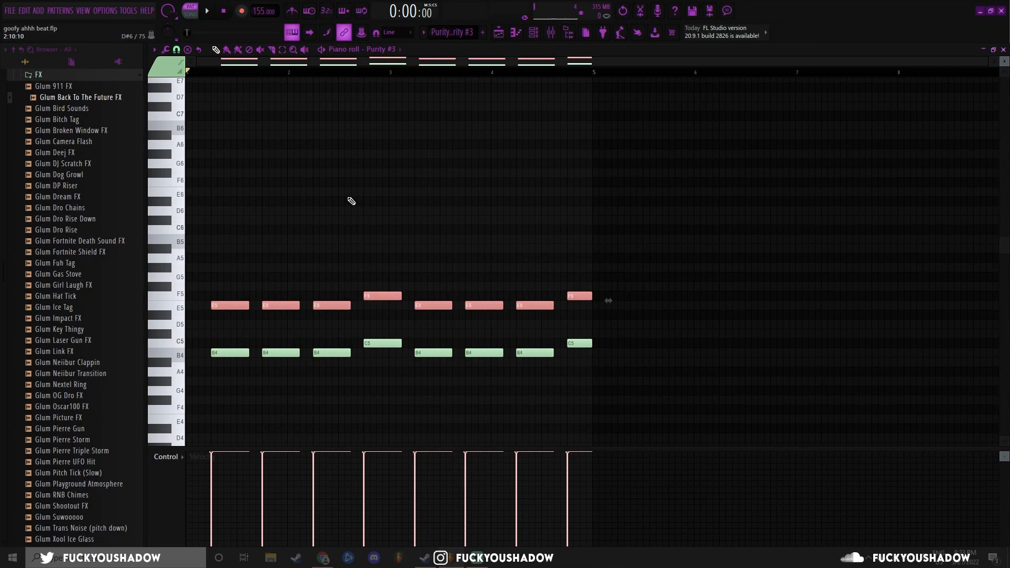
{"action": "left_click_drag", "start_coordinate": [689, 394], "coordinate": [252, 344], "text": "ctrl"}
{"action": "right_click", "coordinate": [229, 335]}
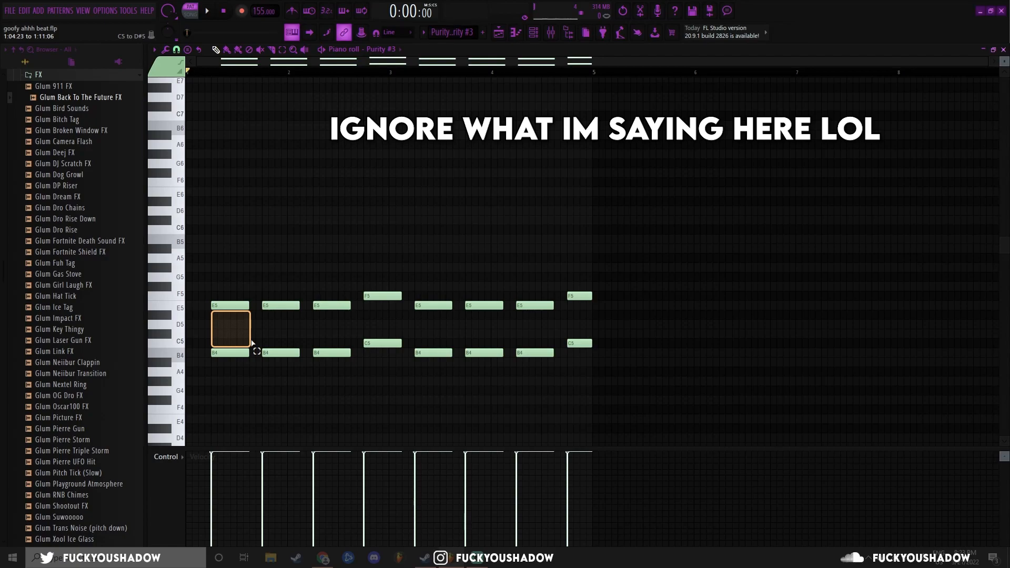
{"action": "left_click_drag", "start_coordinate": [252, 344], "coordinate": [255, 345], "text": "ctrl"}
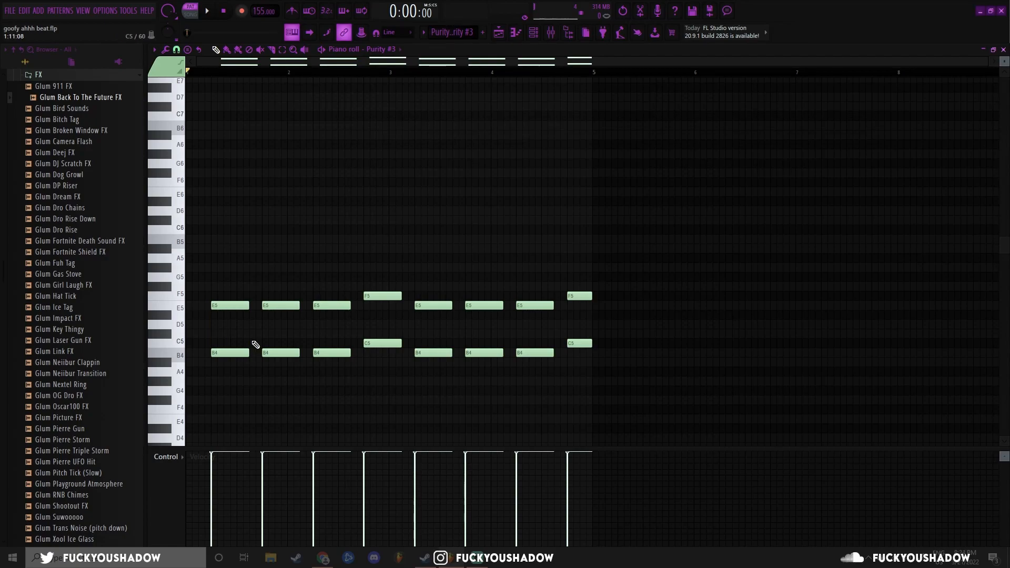
{"action": "key", "text": "space"}
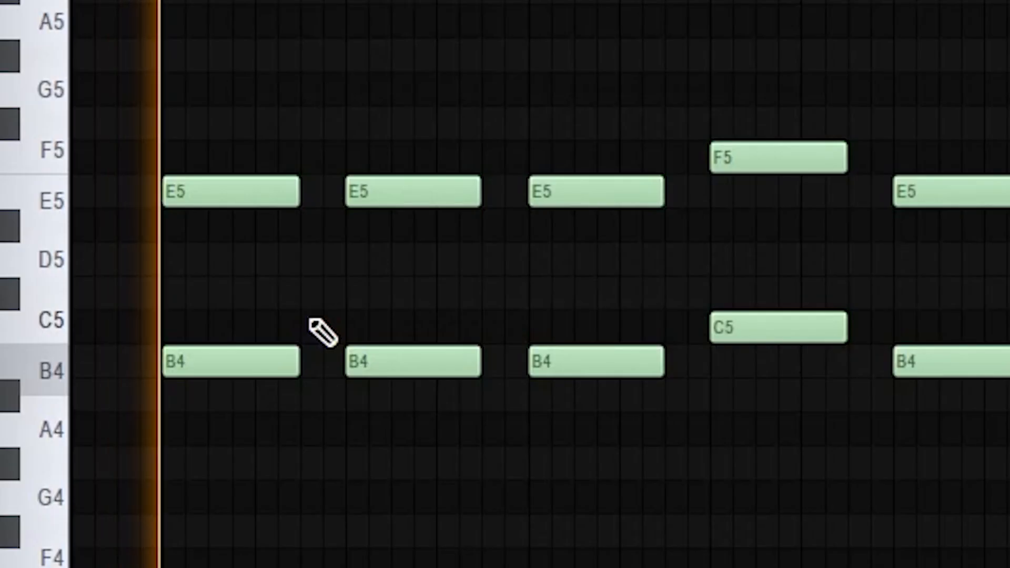
{"action": "key", "text": "space"}
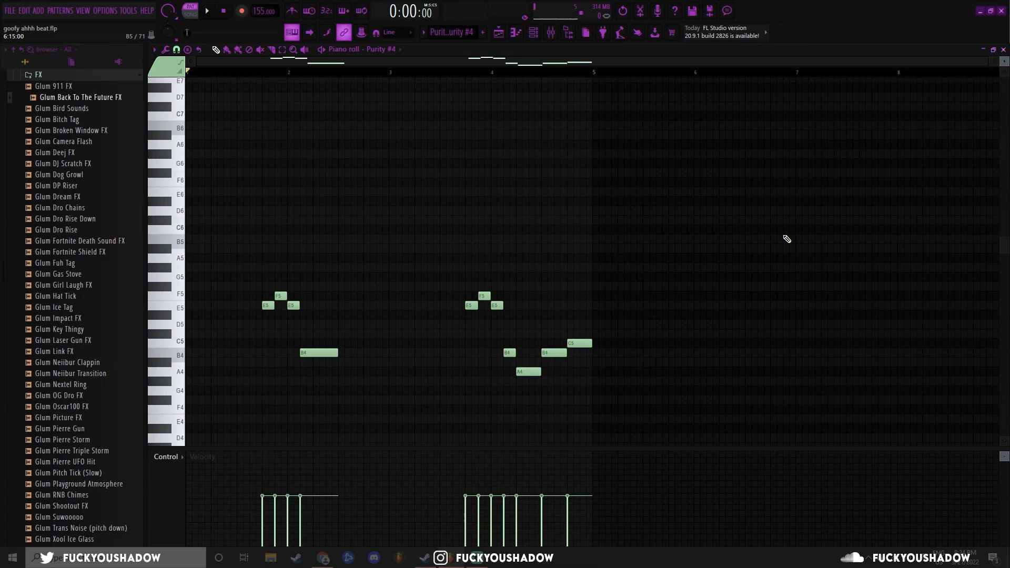
Play back the Purity #4 melody in the piano roll and the combined Purity melody clips in the playlist.
{"action": "key", "text": "space"}
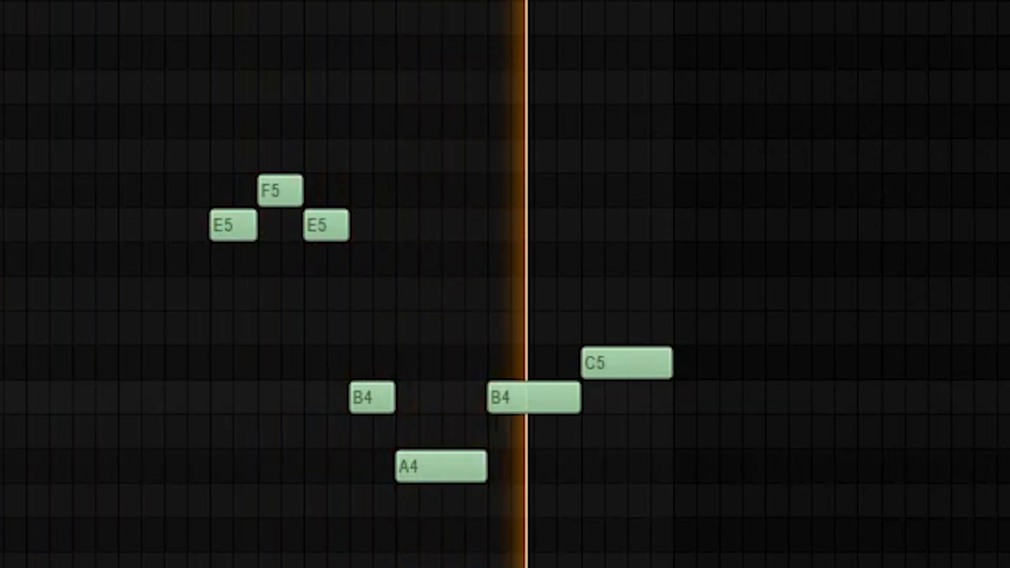
{"action": "key", "text": "space"}
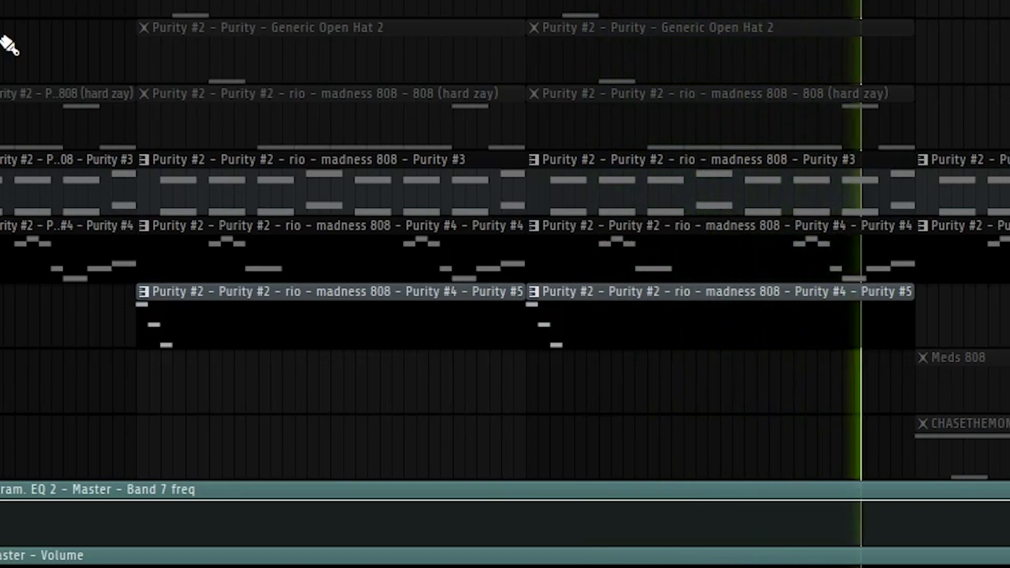
{"action": "key", "text": "space"}
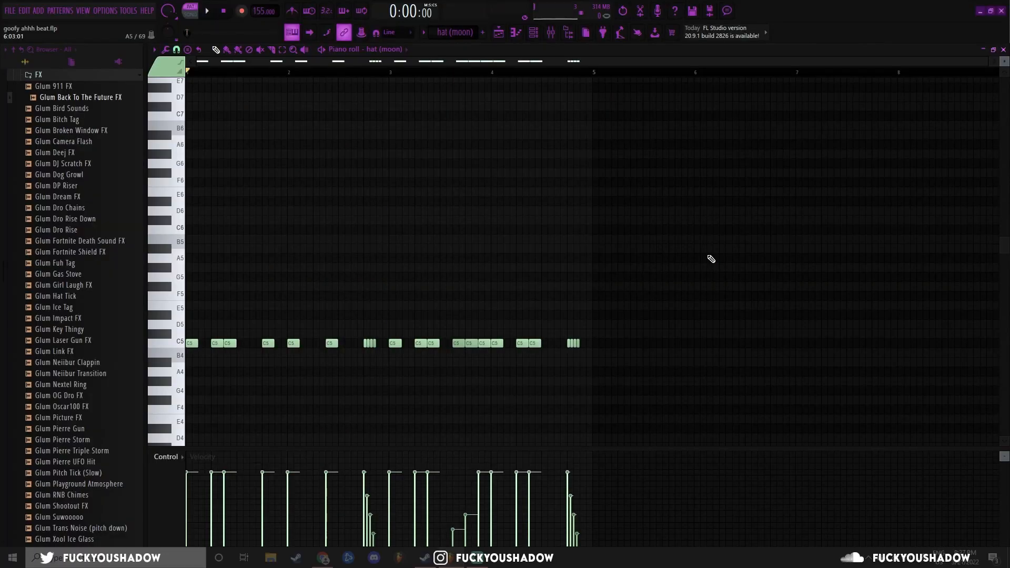
Play back the hat (moon) pattern and the Generic Open Hat 2 pattern in the piano roll.
{"action": "key", "text": "space"}
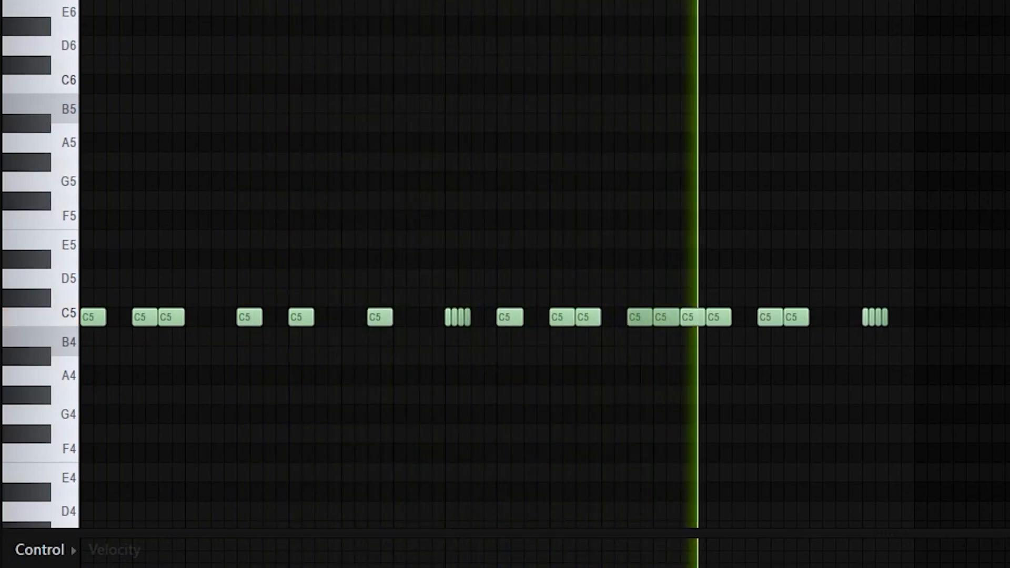
{"action": "key", "text": "space"}
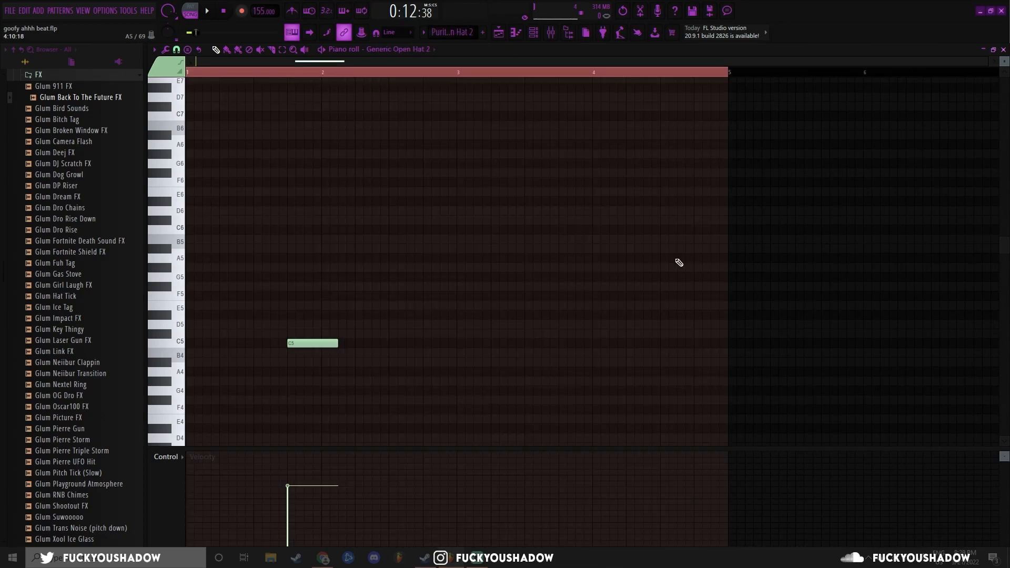
{"action": "key", "text": "space"}
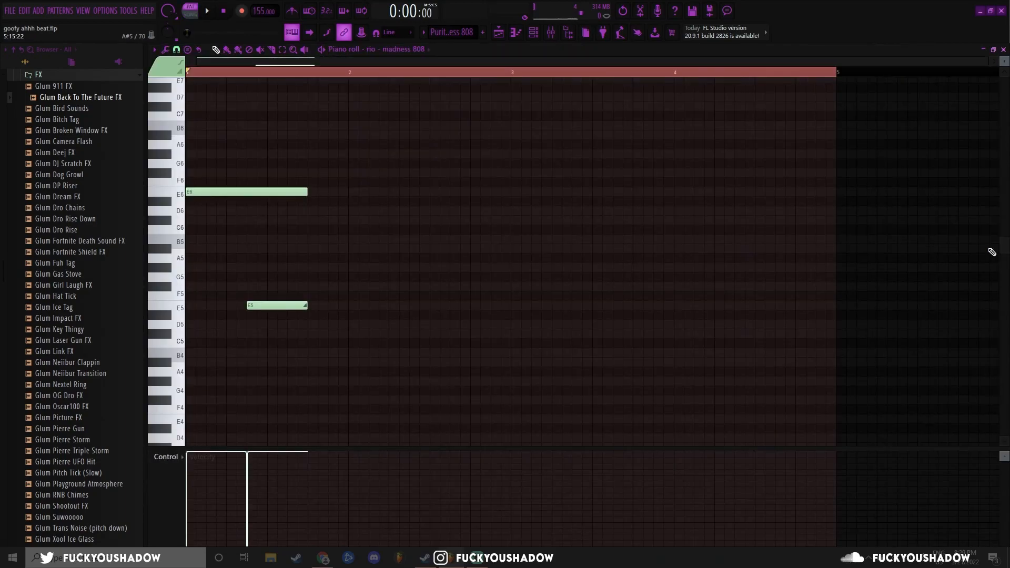
Play back the rio - madness 808 pattern and review the slide option in its E5 note's properties.
{"action": "key", "text": "space"}
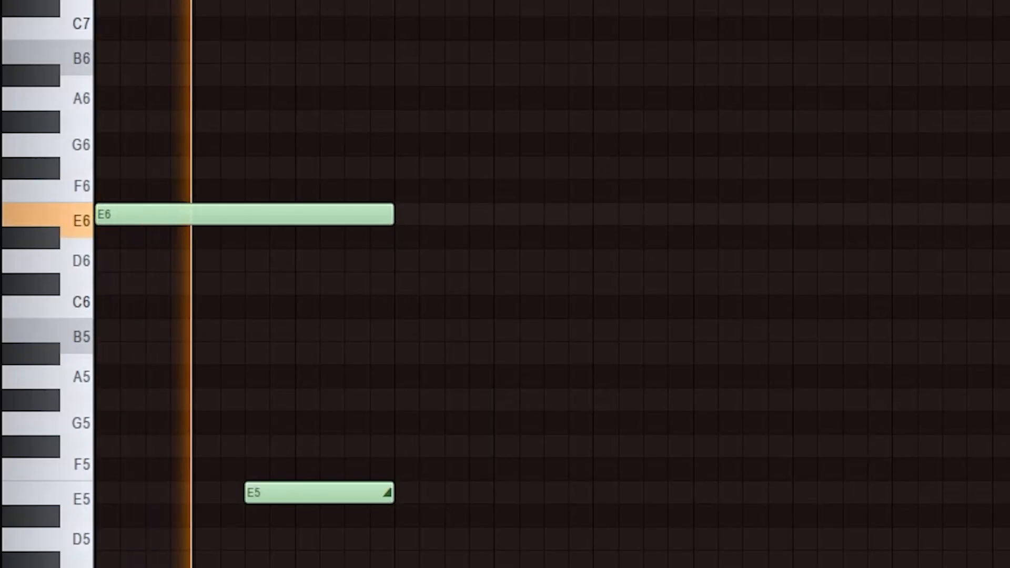
{"action": "key", "text": "space"}
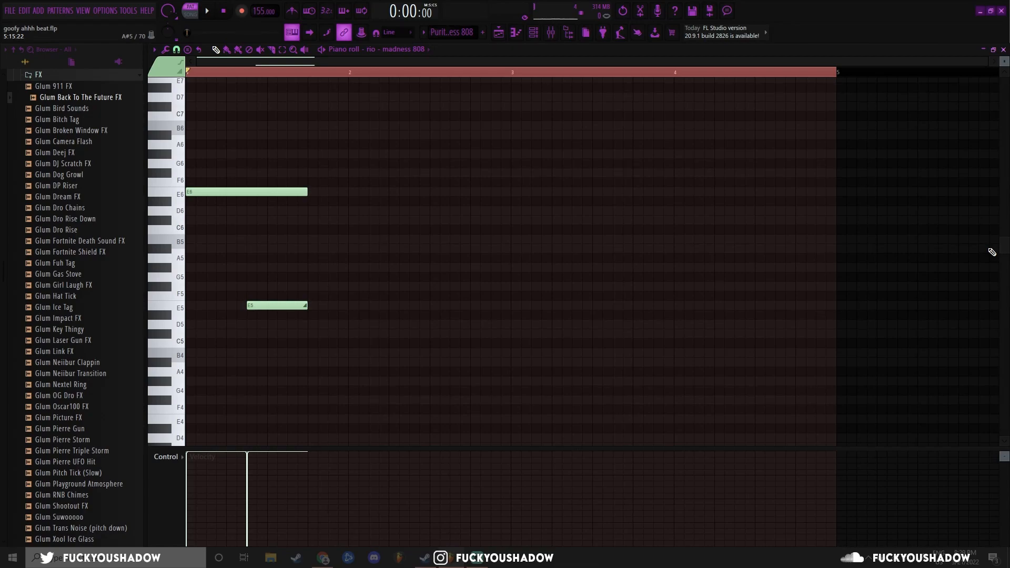
{"action": "left_click", "coordinate": [293, 307], "text": "ctrl"}
{"action": "left_click_drag", "start_coordinate": [267, 264], "coordinate": [300, 335]}
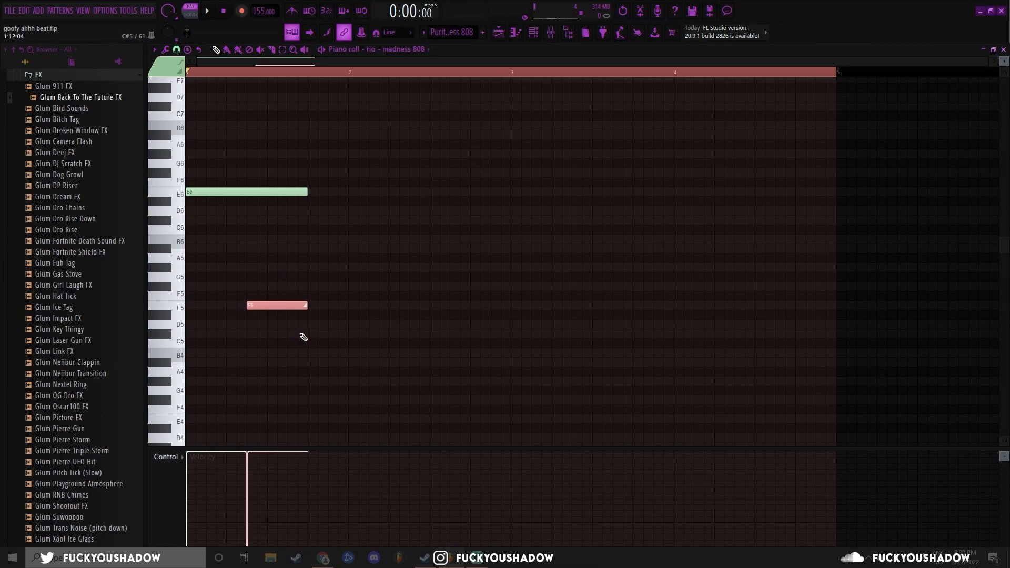
{"action": "double_click", "coordinate": [283, 307]}
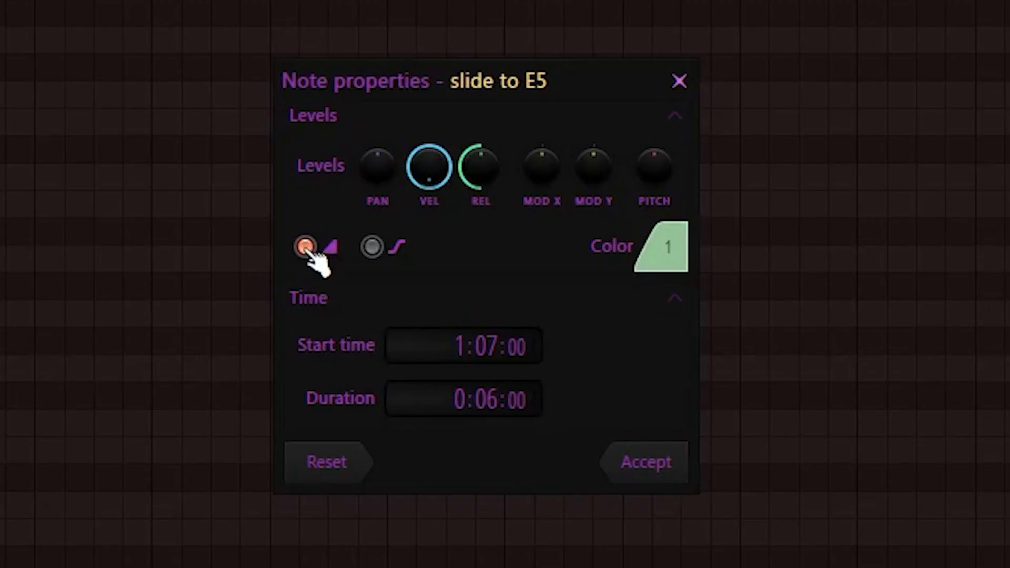
{"action": "left_click", "coordinate": [658, 471]}
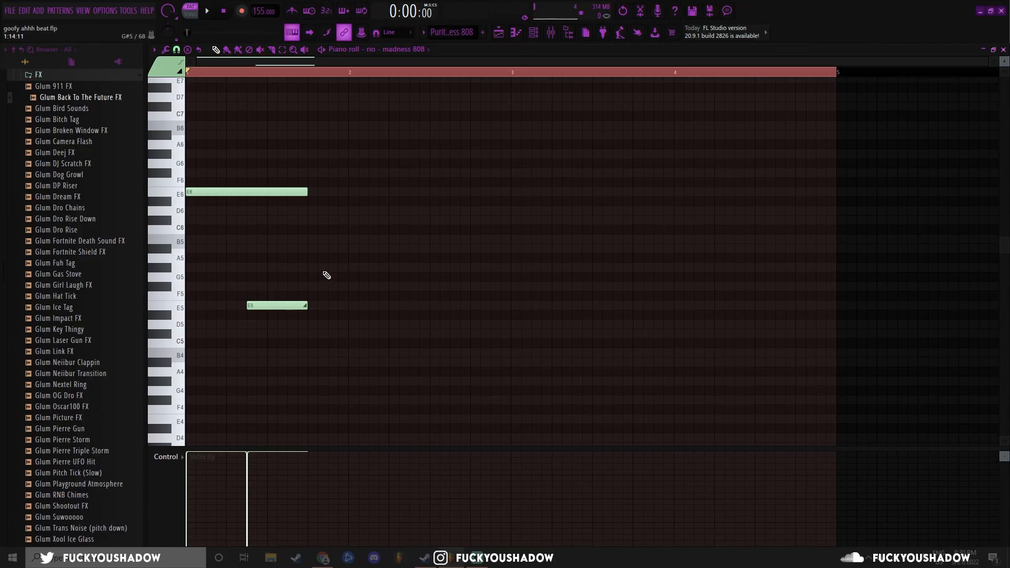
Open the 808 (hard zay) pattern in the piano roll, play it back and select its E6 note.
{"action": "key", "text": "F6"}
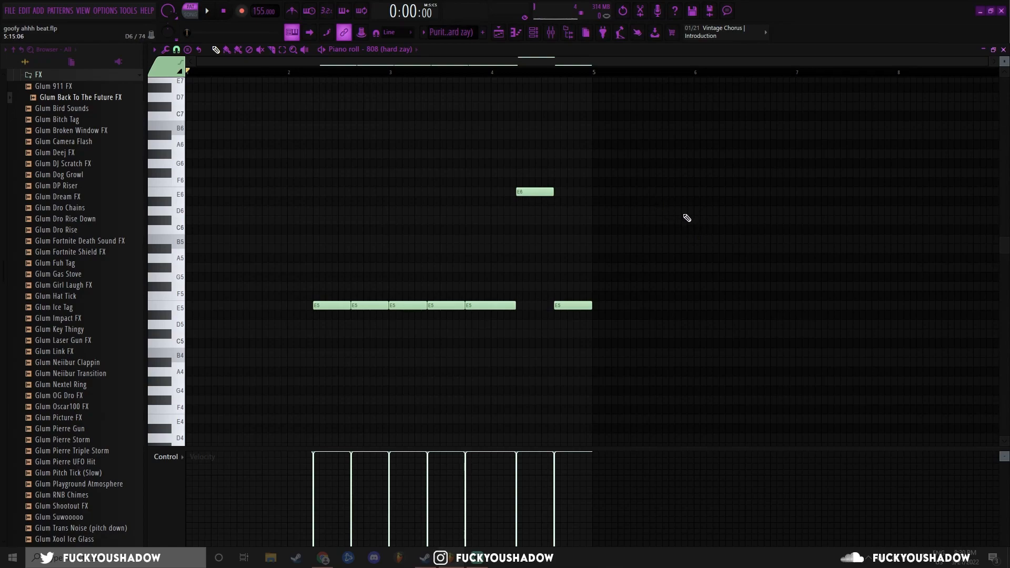
{"action": "key", "text": "space"}
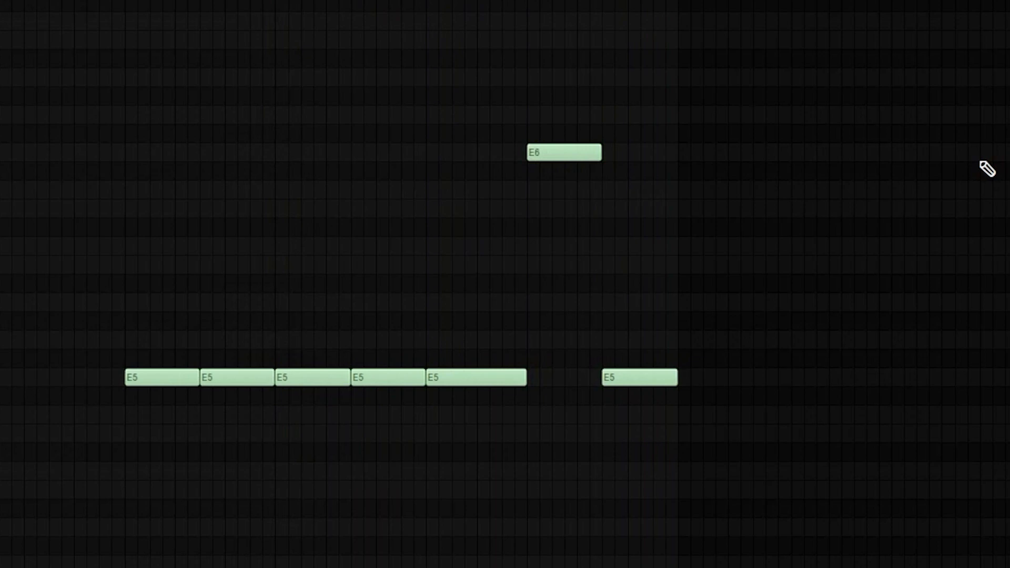
{"action": "key", "text": "space"}
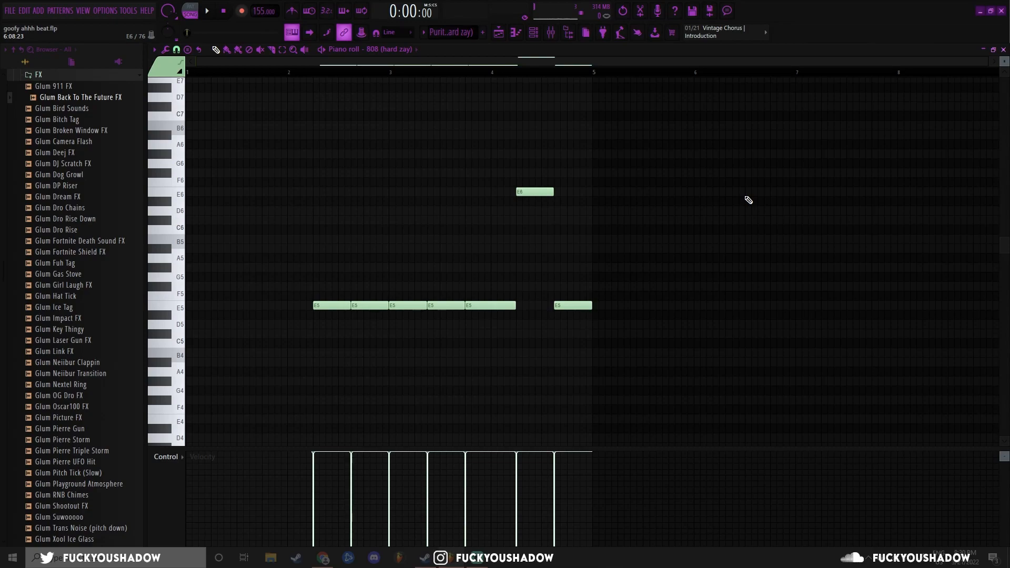
{"action": "left_click", "coordinate": [542, 192]}
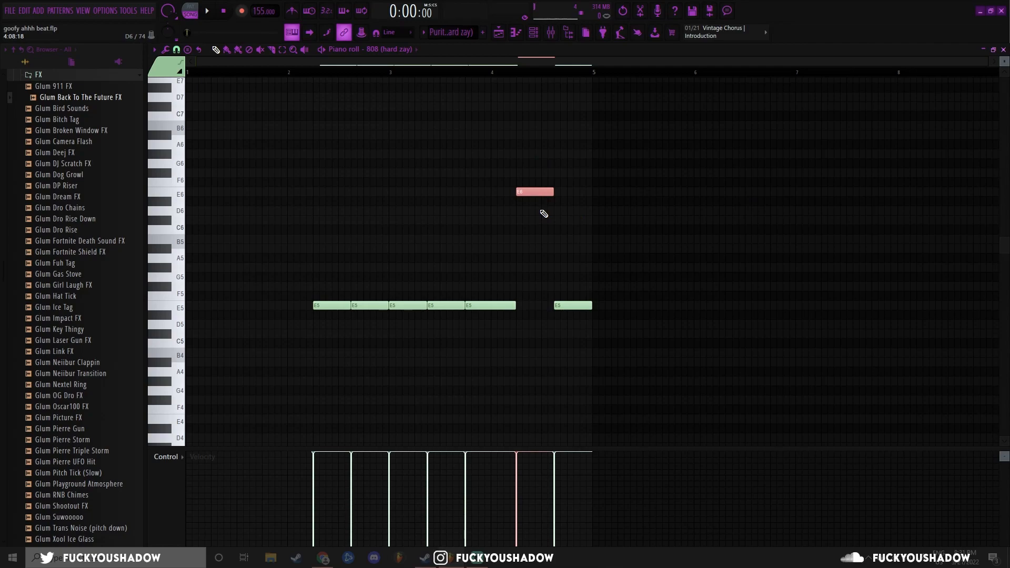
Play back the CHASETHEMONEY_808_2 and Meds 808 patterns in the piano roll.
{"action": "key", "text": "F5"}
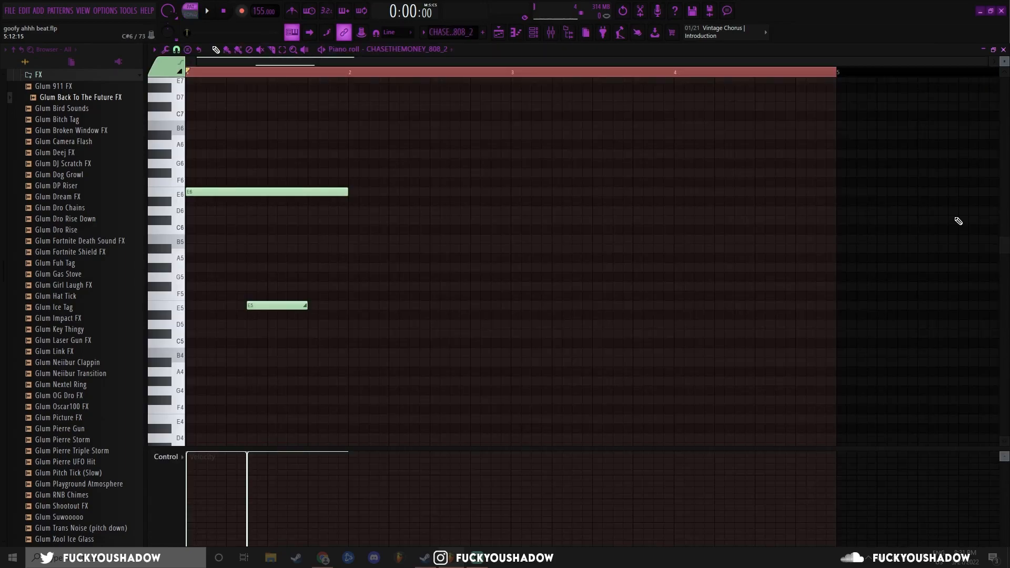
{"action": "key", "text": "space"}
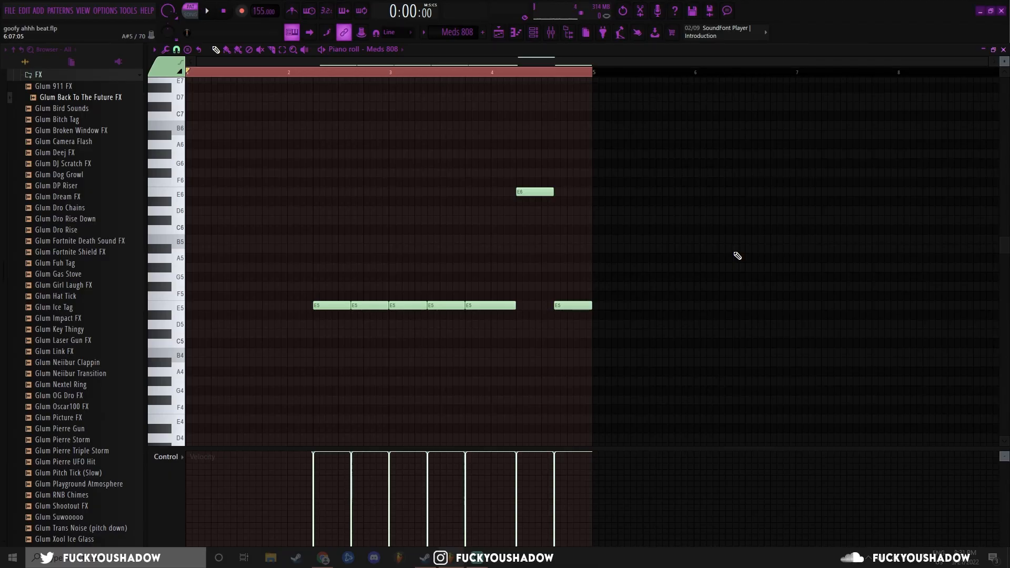
{"action": "key", "text": "space"}
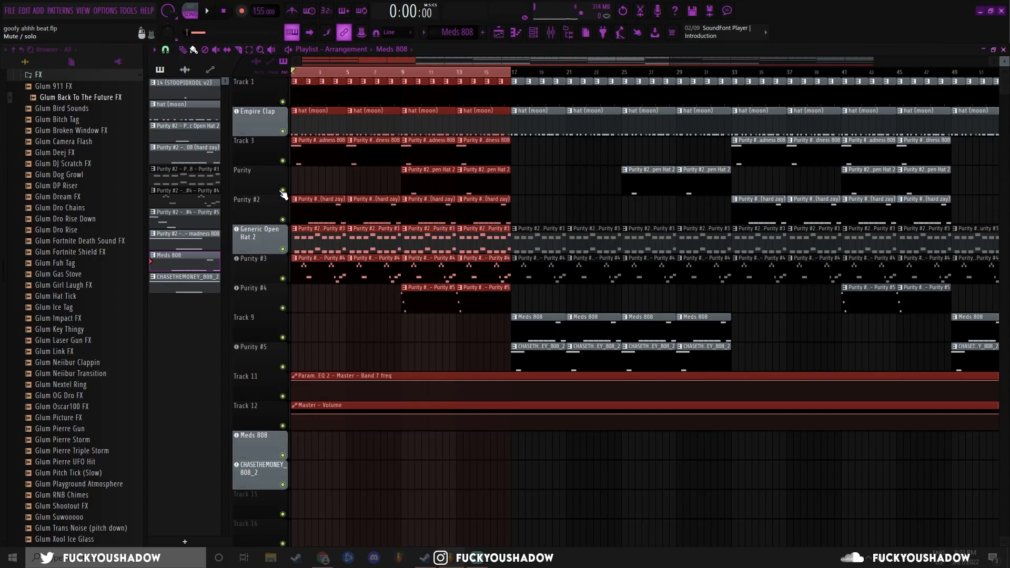
Examine the playlist arrangement by selecting the open hat and Purity #5 clips before bar 17, and the section from bar 17 to 33.
{"action": "left_click_drag", "start_coordinate": [294, 191], "coordinate": [531, 185]}
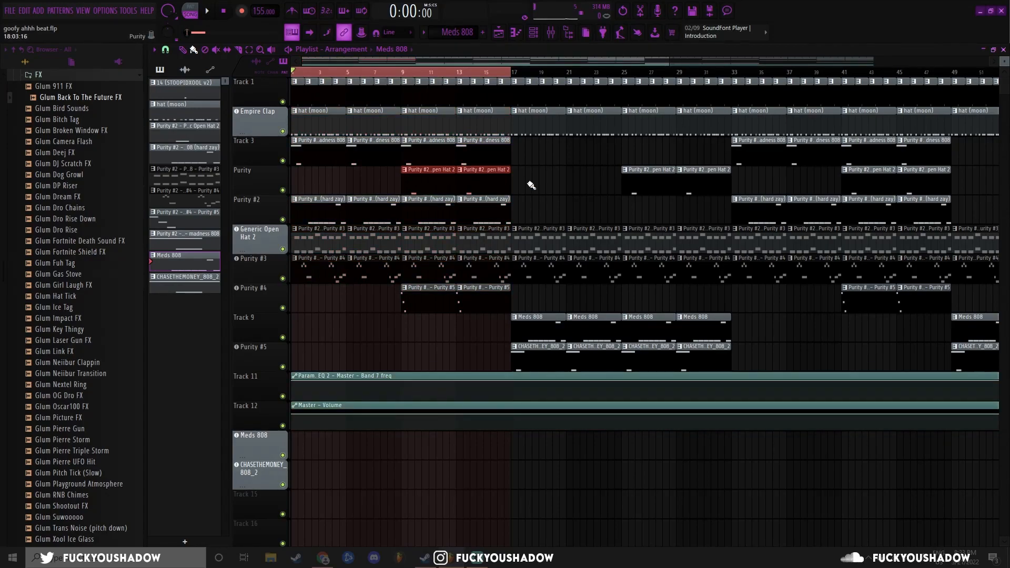
{"action": "left_click_drag", "start_coordinate": [421, 303], "coordinate": [505, 303]}
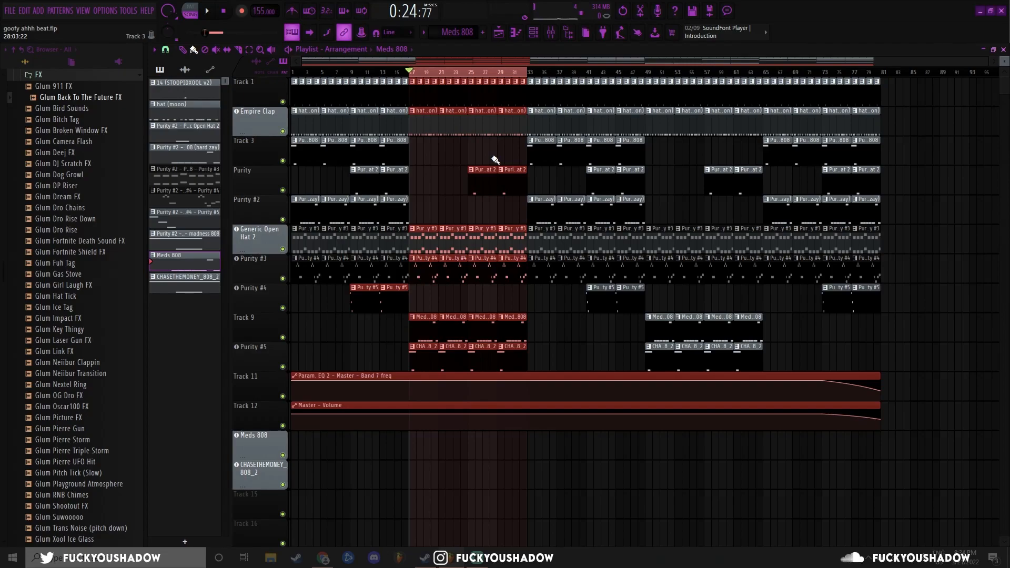
{"action": "scroll", "coordinate": [495, 160], "scroll_direction": "up", "scroll_amount": 2}
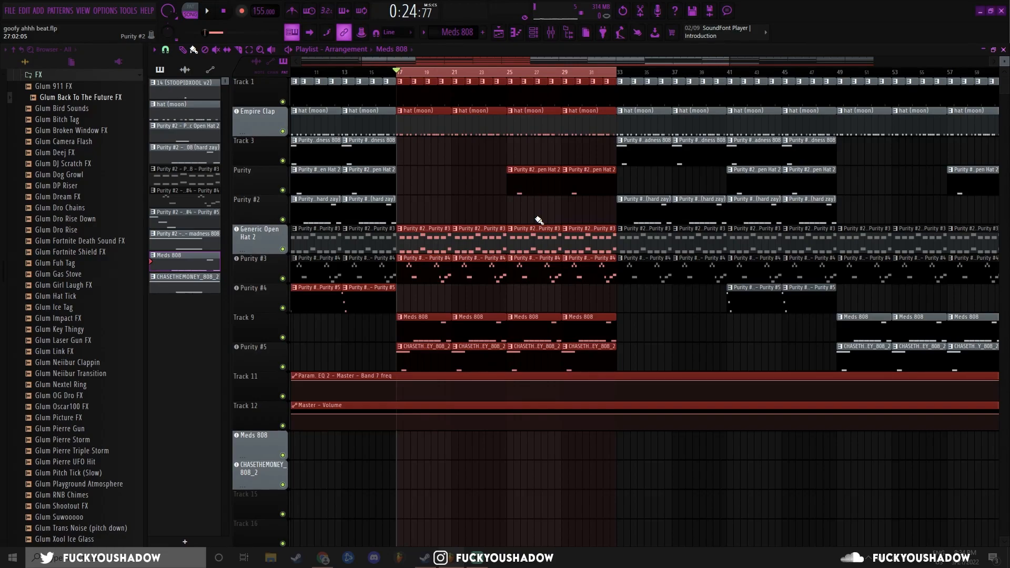
{"action": "left_click_drag", "start_coordinate": [538, 220], "coordinate": [561, 187]}
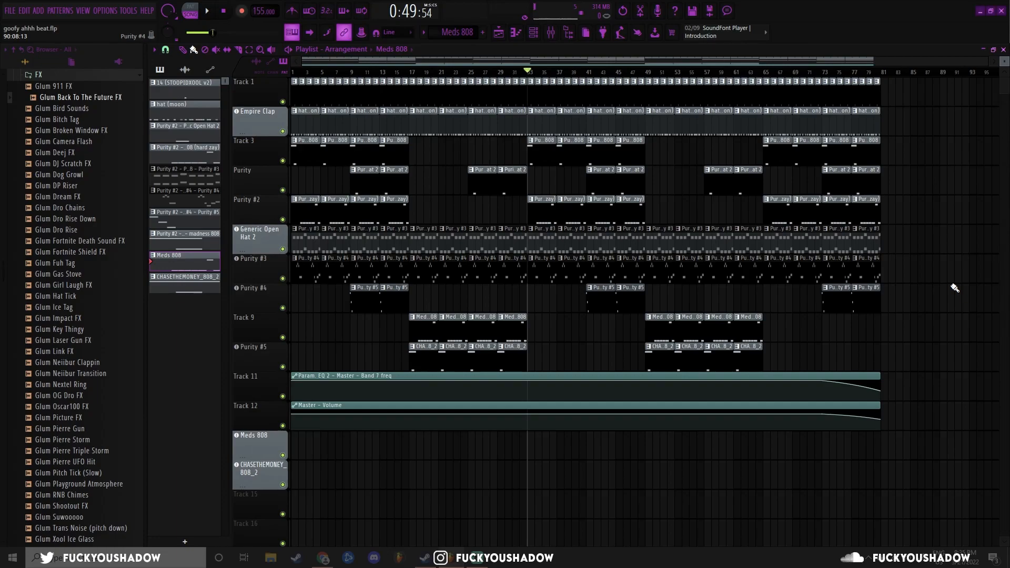
Review the effects and stereo separation of the master, Insert 4 and Purity #3 mixer tracks, and return to the playlist.
{"action": "key", "text": "F9"}
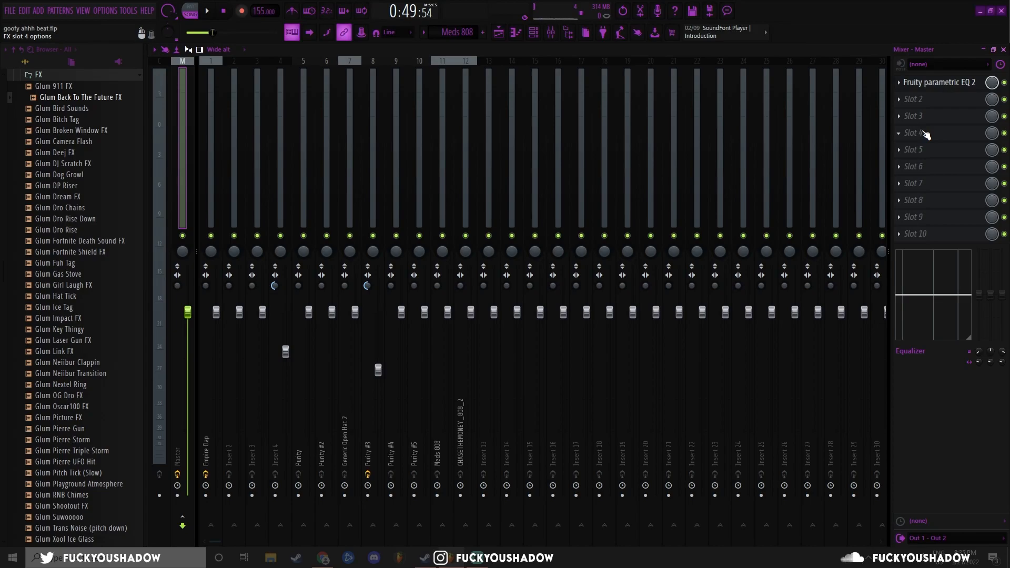
{"action": "left_click", "coordinate": [284, 224]}
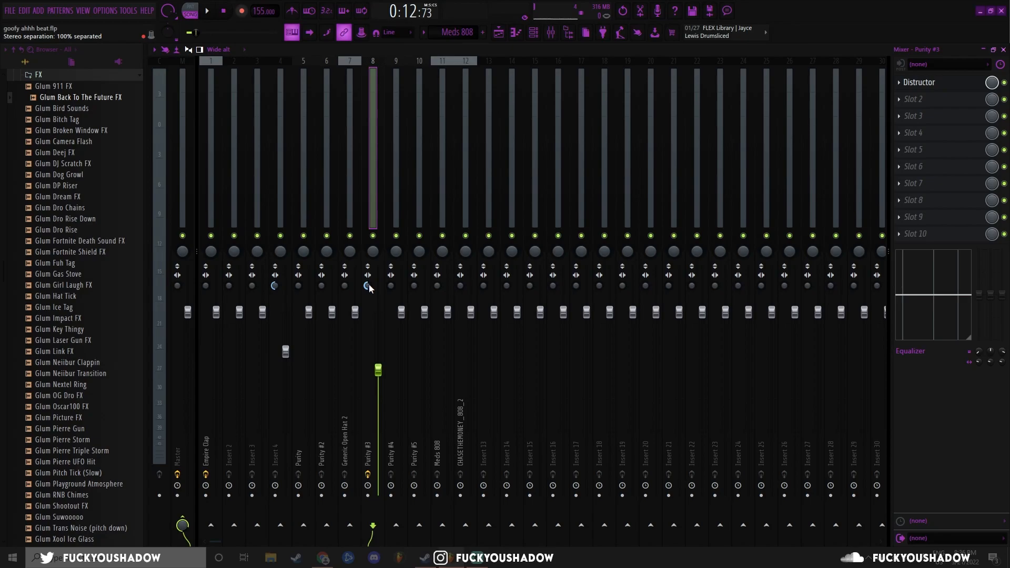
{"action": "key", "text": "F5"}
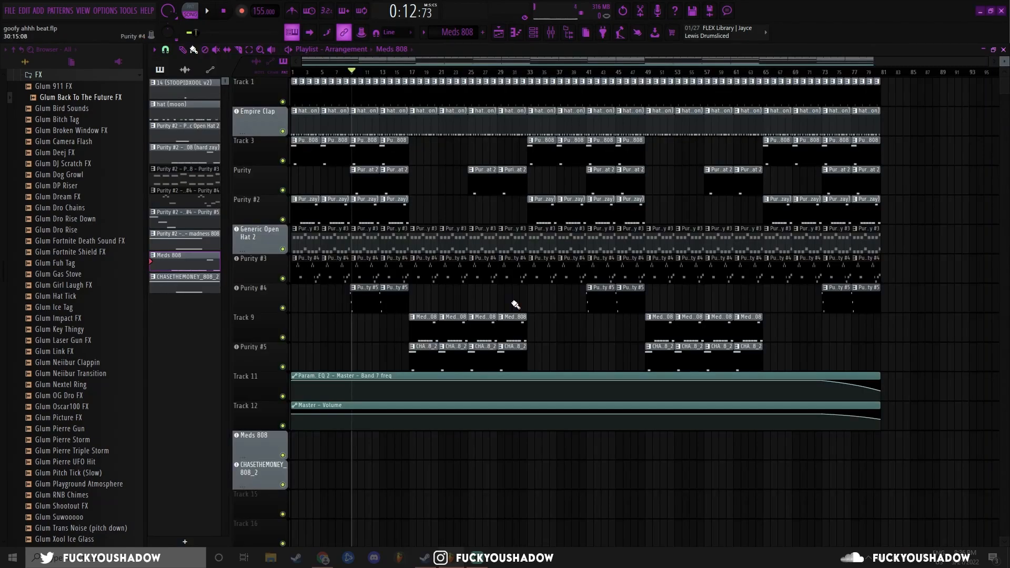